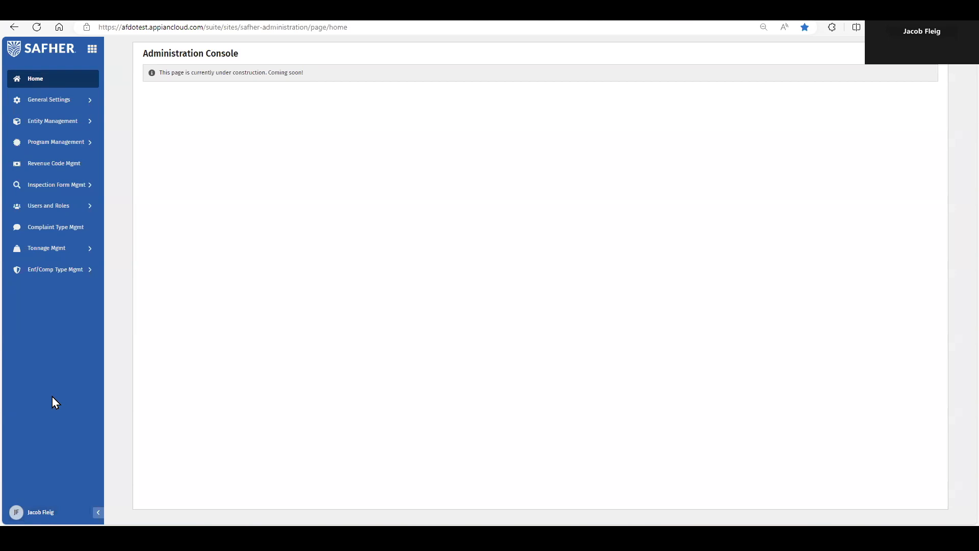
- View the program group types and open the list of tonnage group types
left_click(47, 145)
left_click(62, 167)
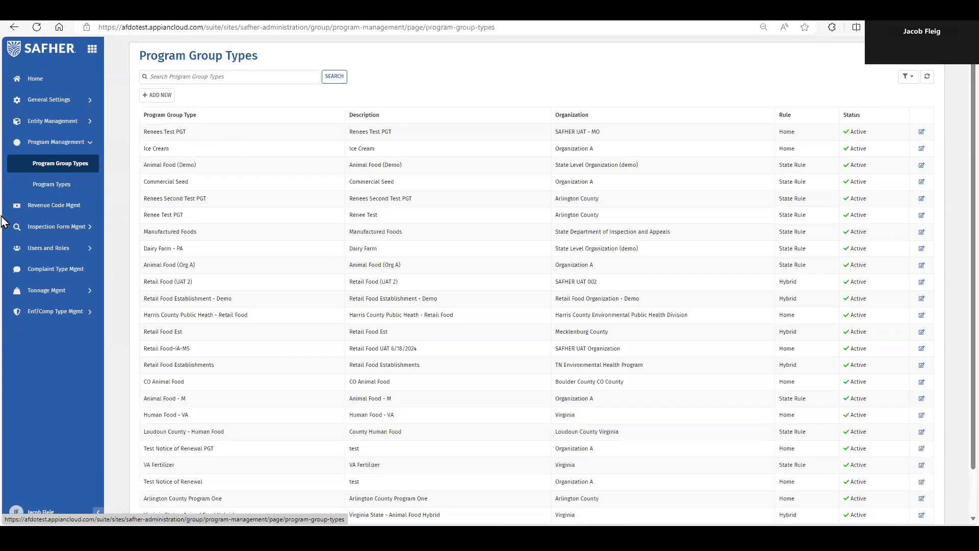
left_click(49, 292)
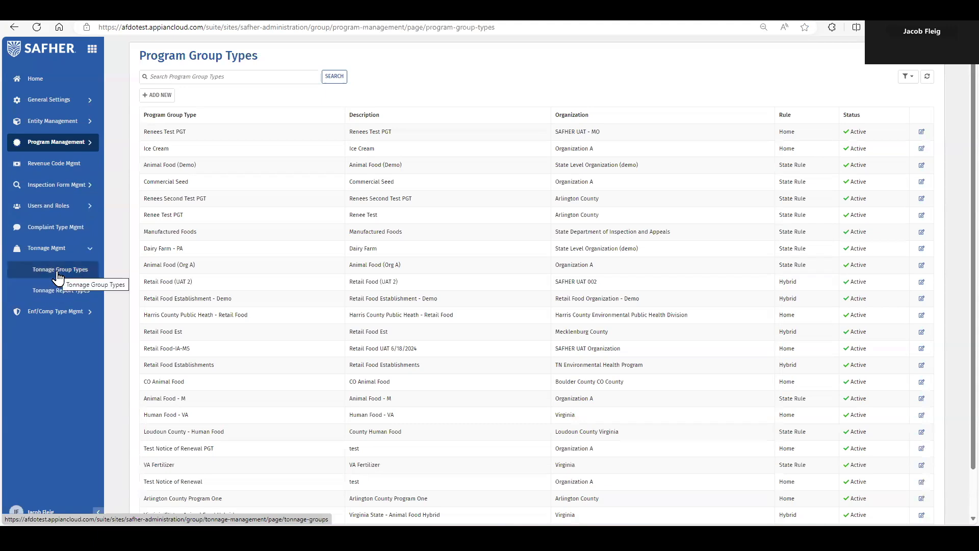
left_click(57, 275)
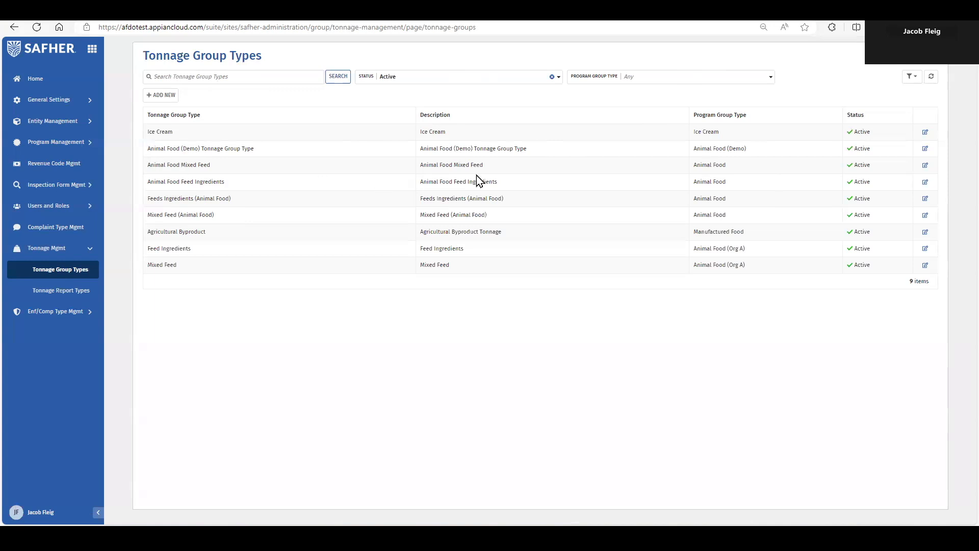
- Review the Animal Food Mixed Feed tonnage group type, including the component type options for Broiler Feed, and close it without saving
left_click(925, 166)
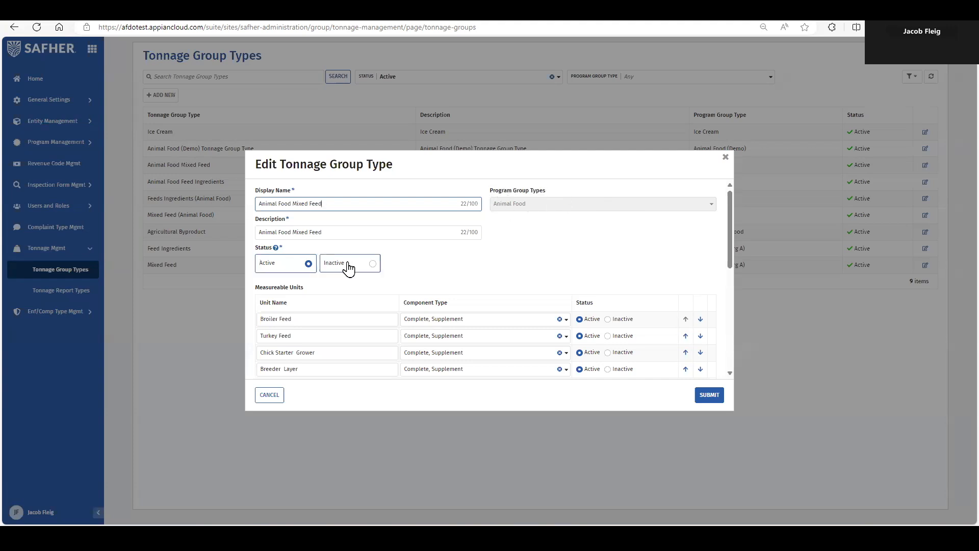
left_click_drag(728, 215, 728, 260)
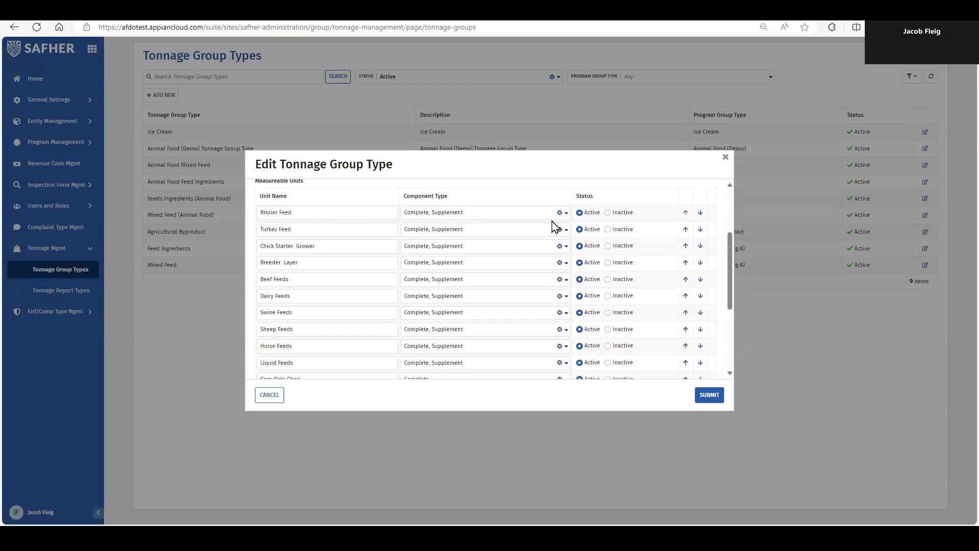
left_click(566, 213)
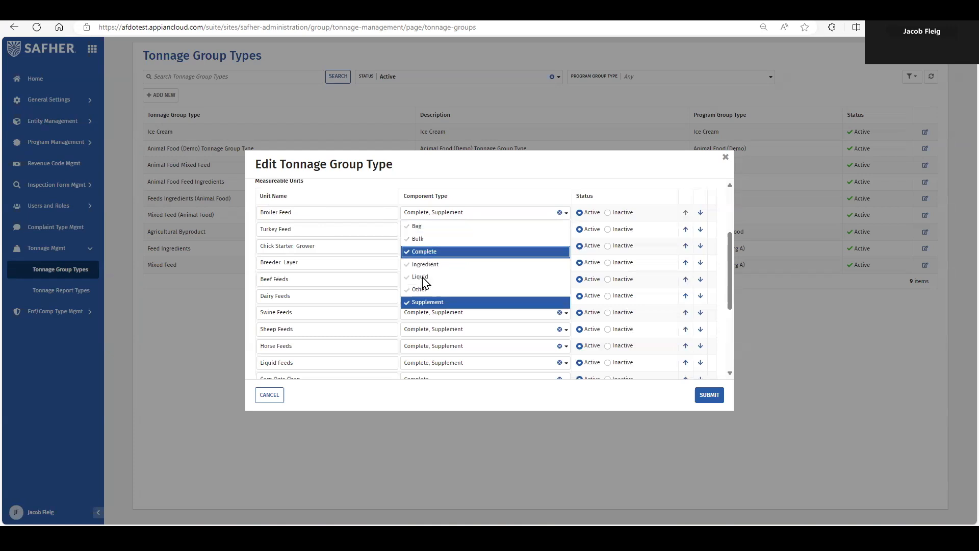
left_click(474, 212)
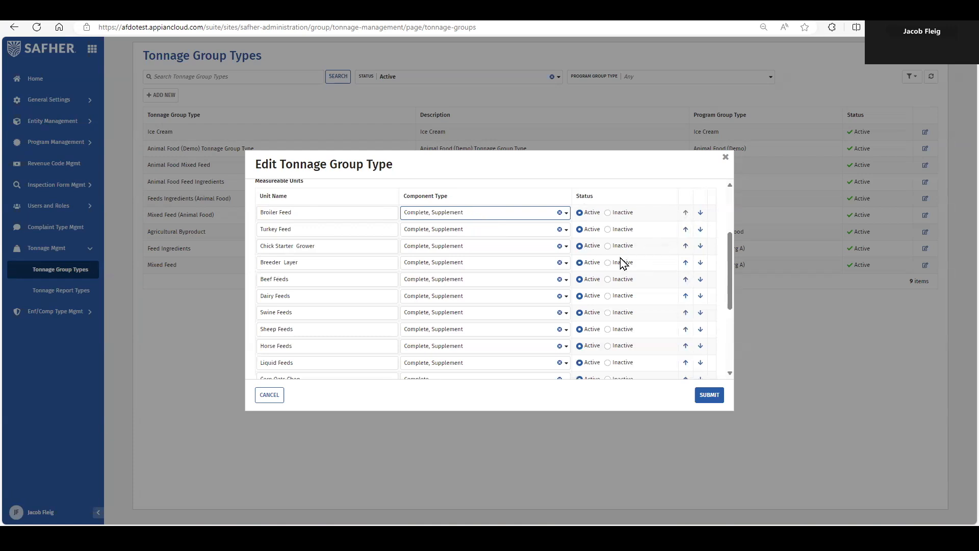
scroll(443, 291, "down", 5)
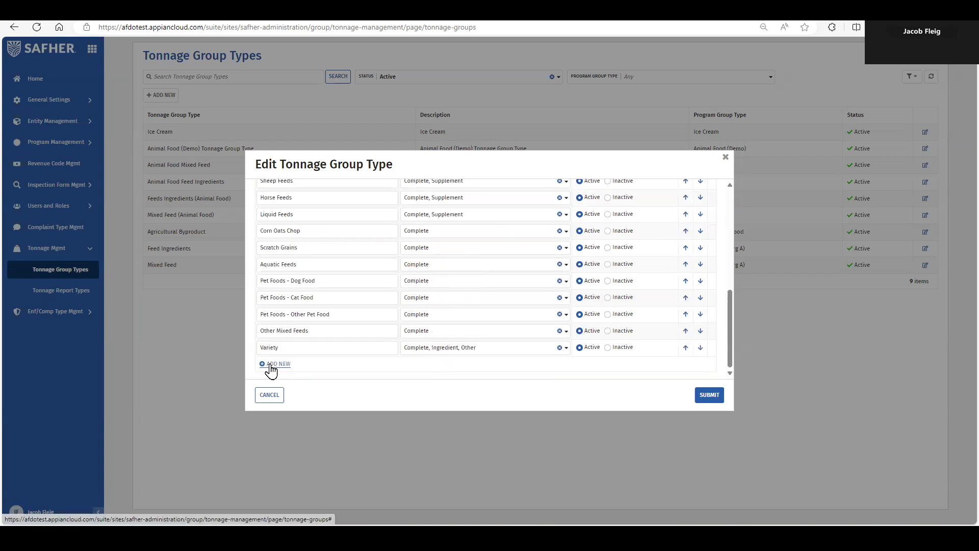
left_click(277, 392)
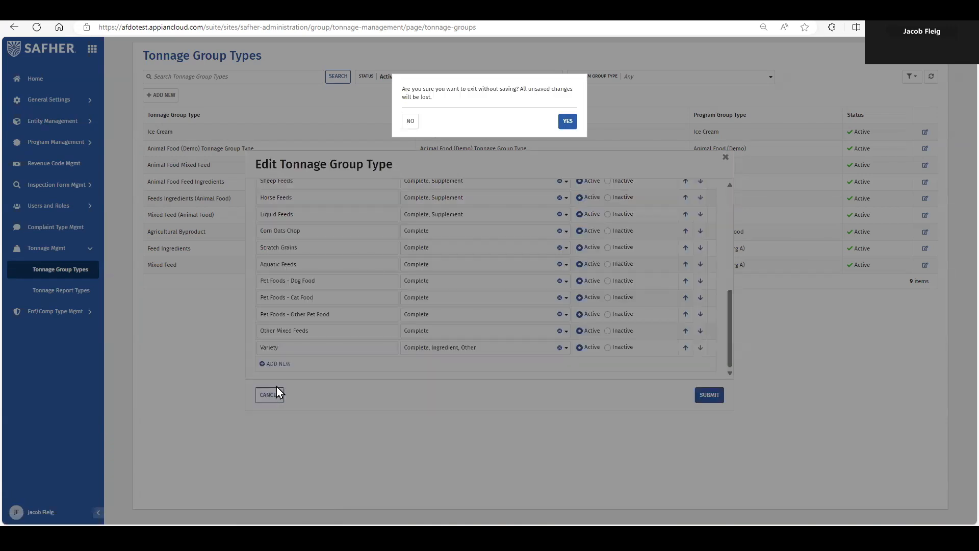
left_click(566, 122)
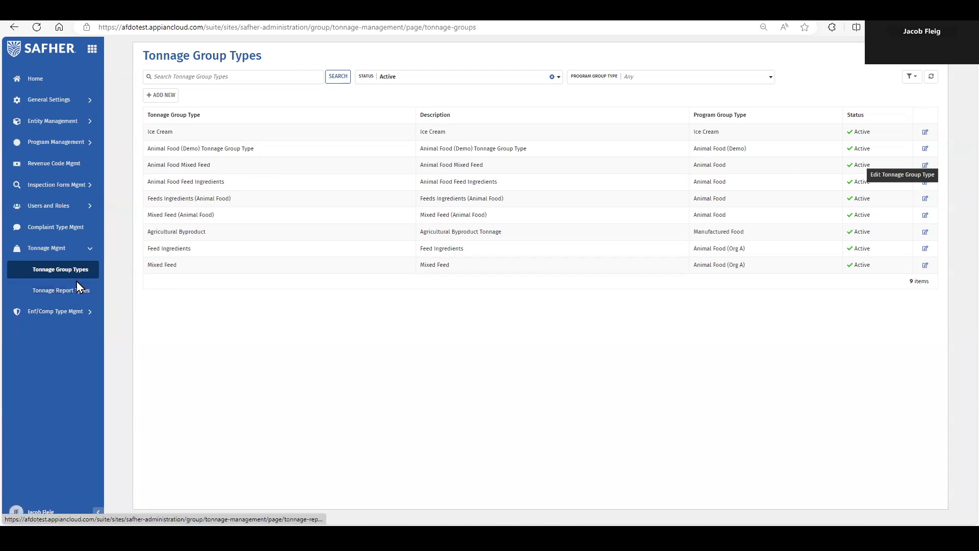
- Review the settings of the State - Feed Tonnage revenue code and close it without saving
left_click(43, 291)
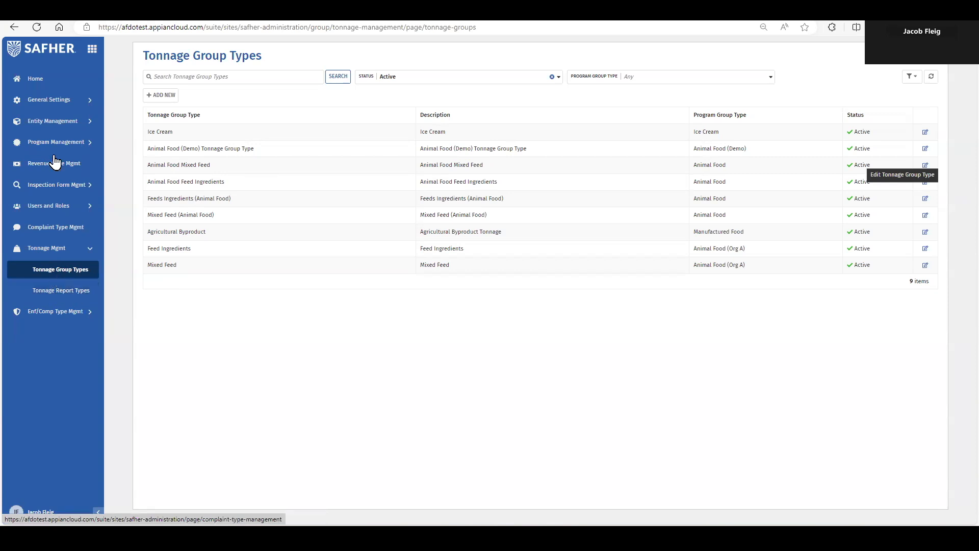
left_click(41, 165)
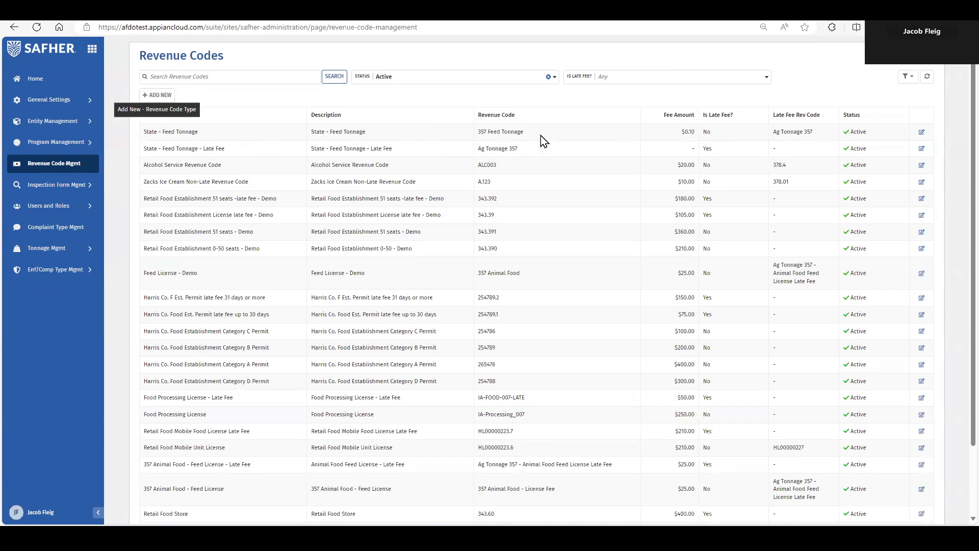
left_click(921, 134)
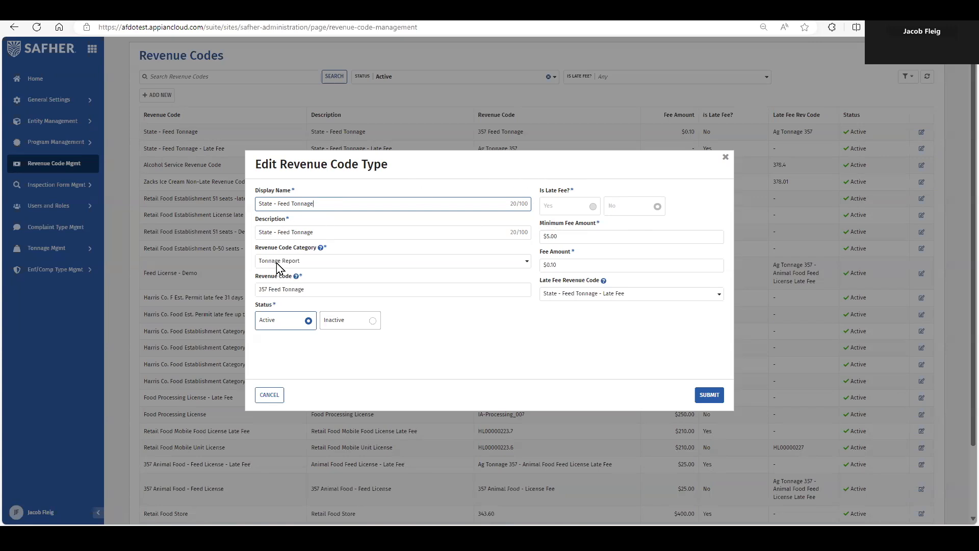
left_click(316, 270)
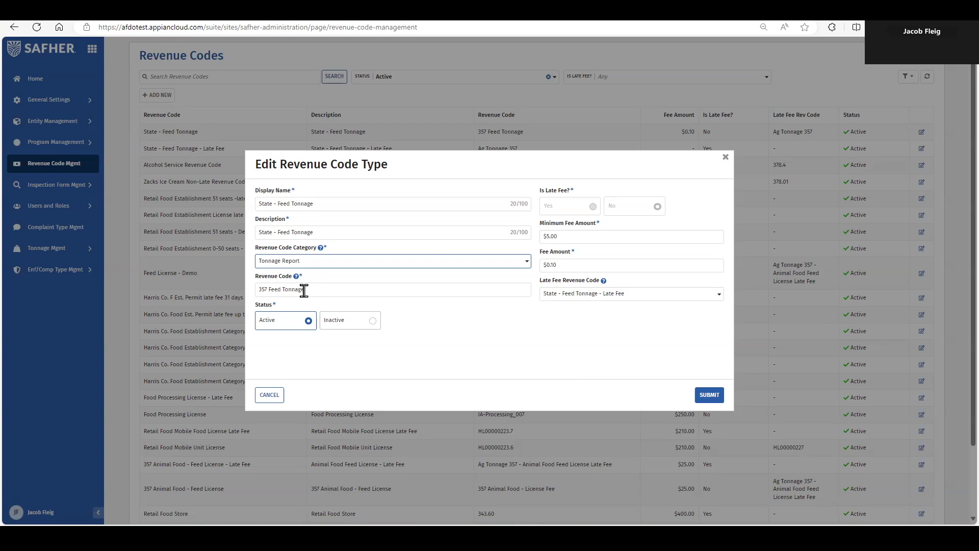
left_click(312, 323)
key("Escape")
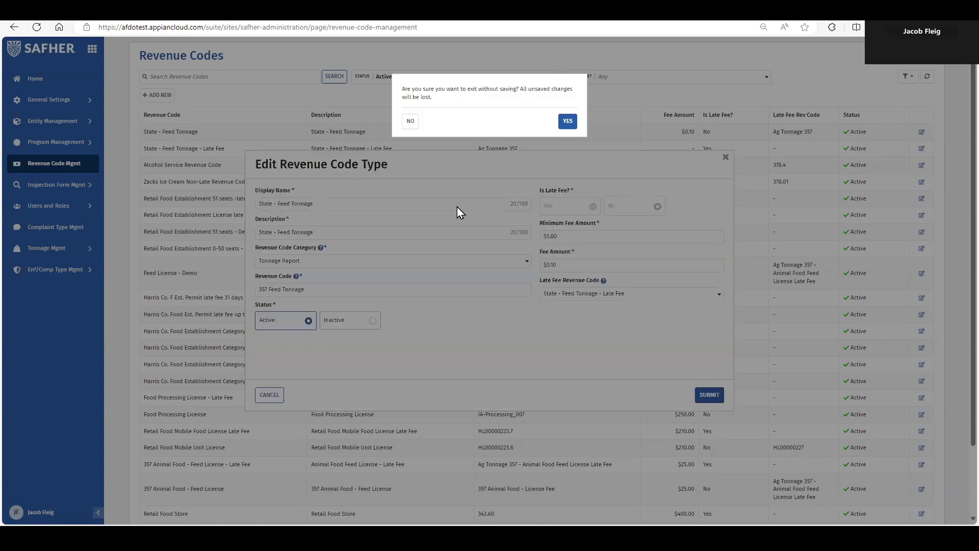
left_click(568, 121)
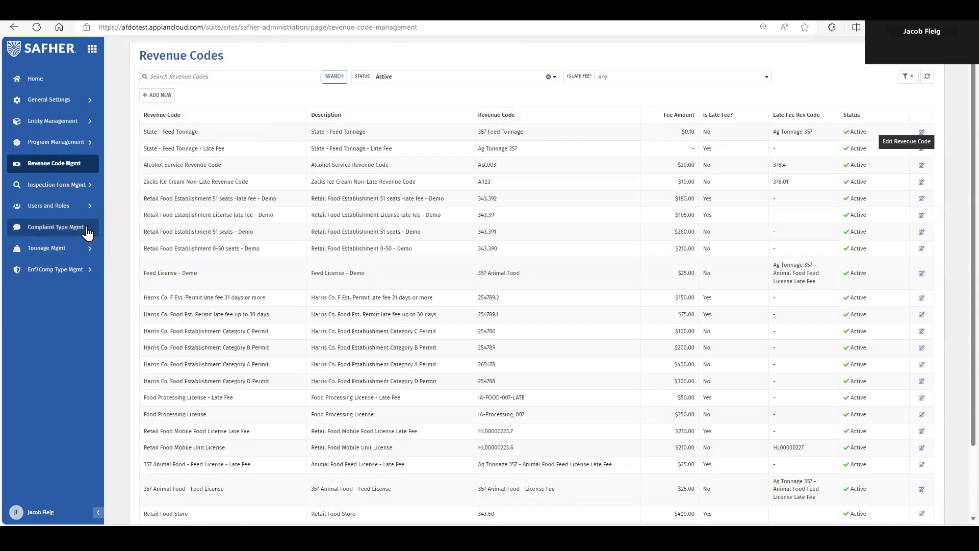
- Examine the blank form for adding a tonnage report type, including its report schedule, and discard it
left_click(49, 249)
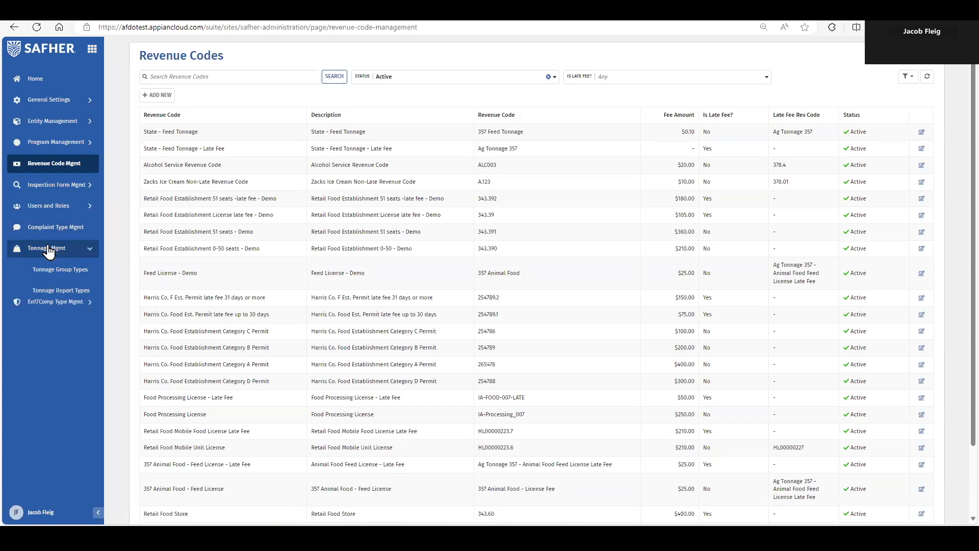
left_click(64, 291)
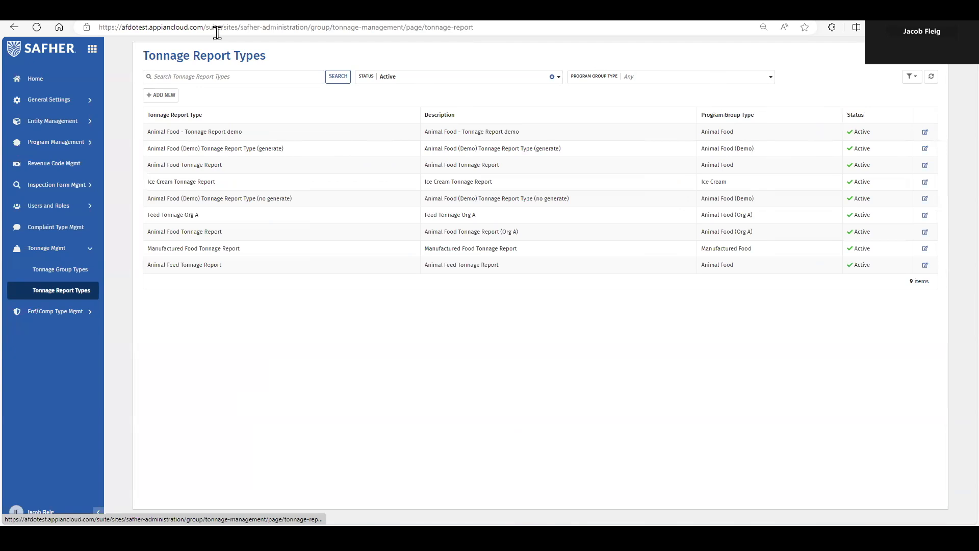
left_click(155, 95)
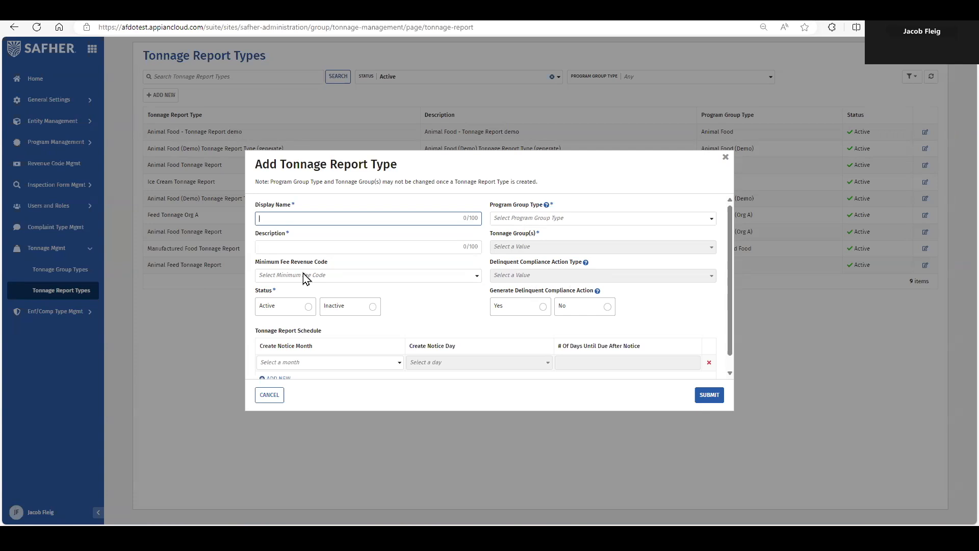
scroll(446, 305, "down", 1)
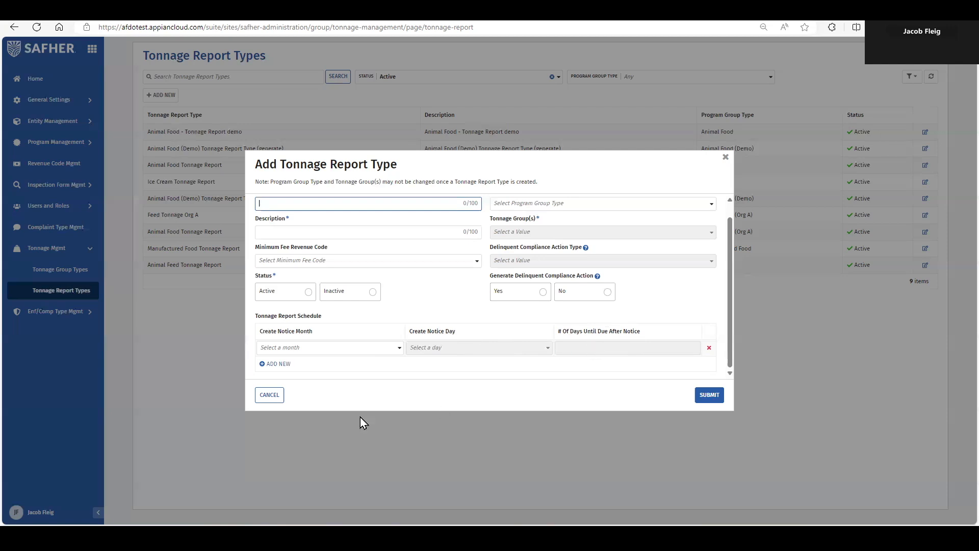
left_click(269, 394)
left_click(567, 122)
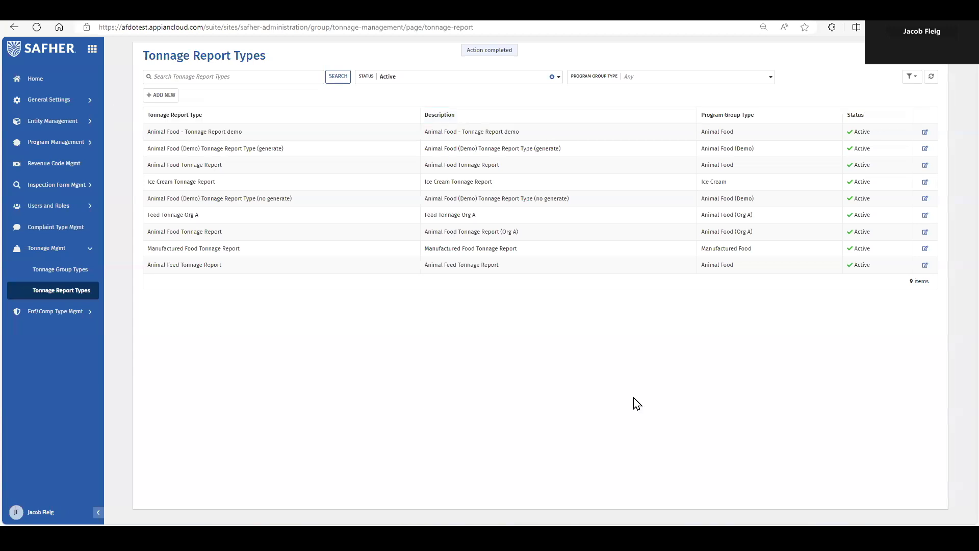
- Review the Animal Food - Tonnage Report demo report type and its notice schedule, and close it without saving
left_click(925, 132)
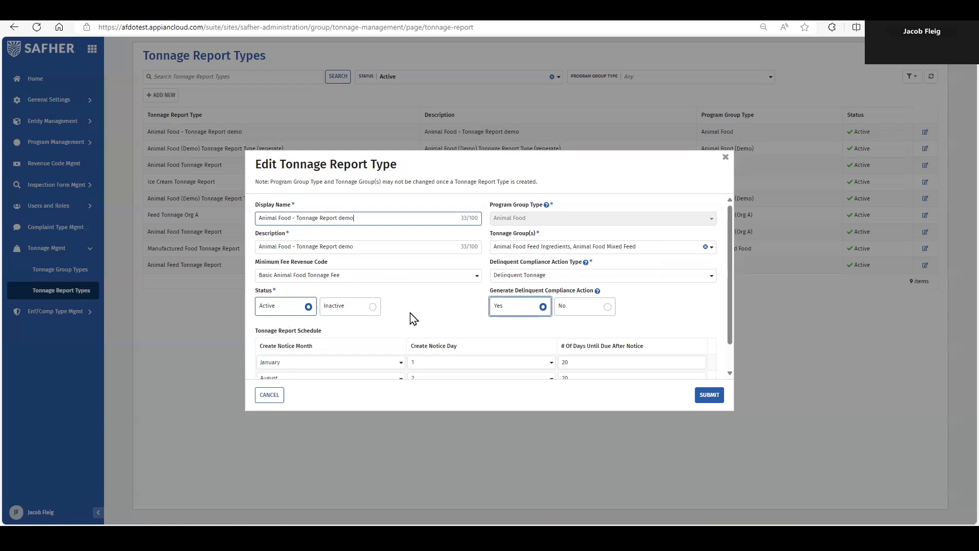
scroll(275, 347, "down", 1)
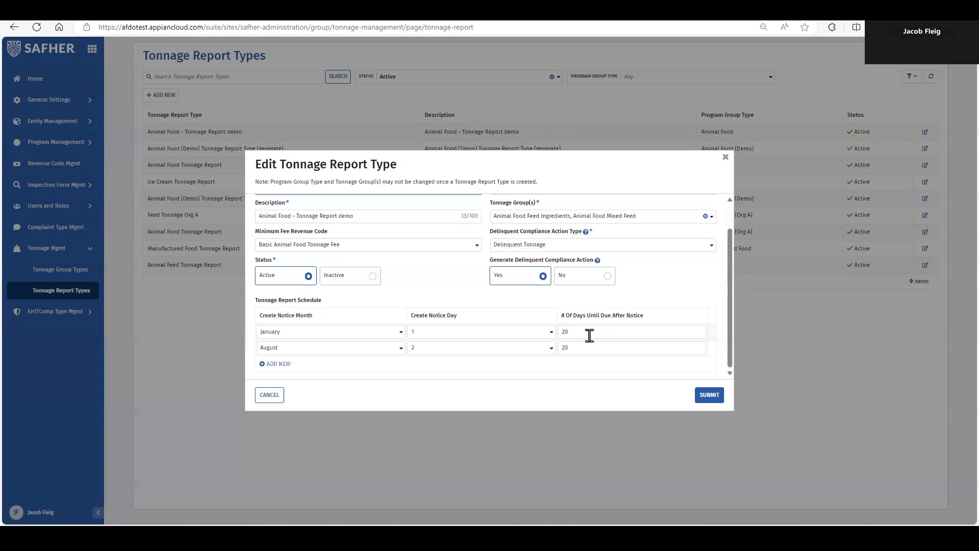
left_click(270, 395)
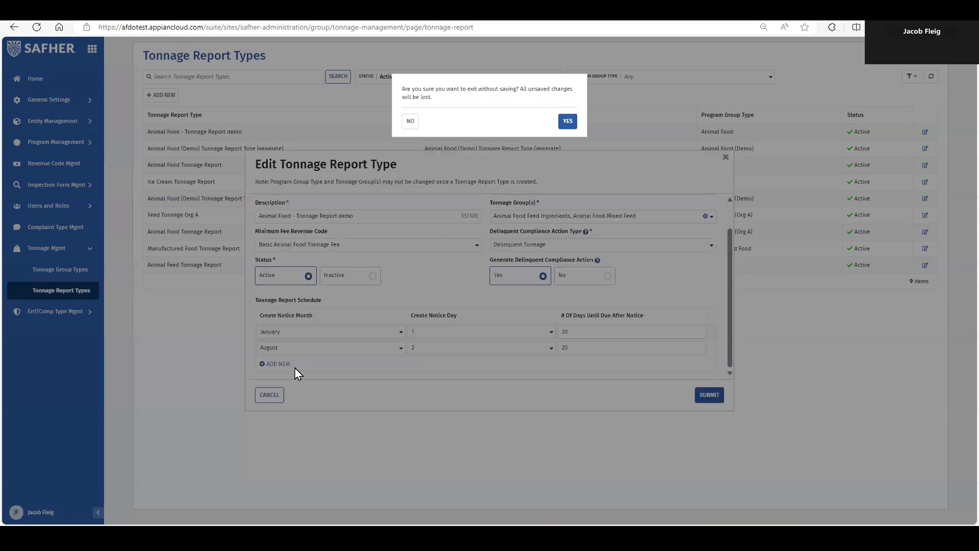
left_click(563, 121)
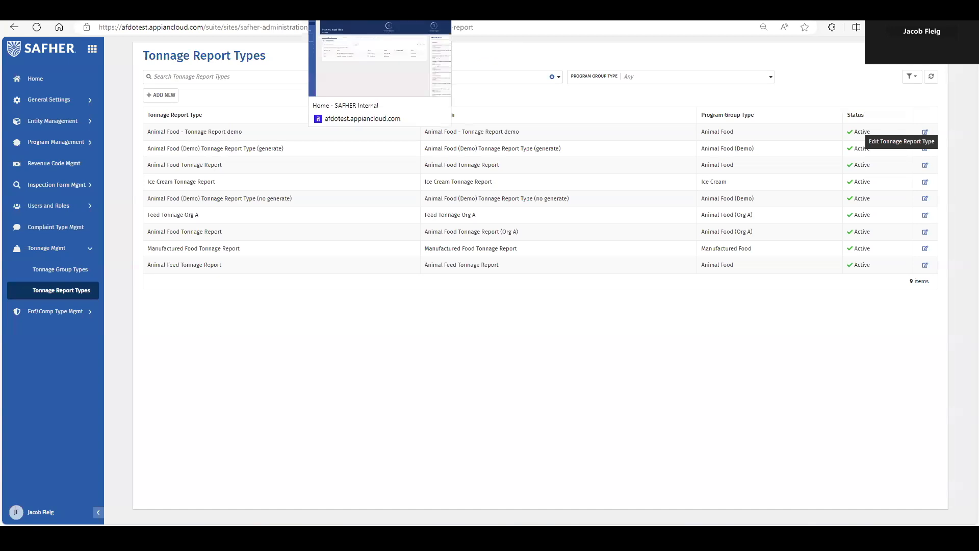
- In the SAFHER Internal site, search the facilities for "Nicks" and open the tonnage reports of Nicks General Animal Food Store
left_click(351, 17)
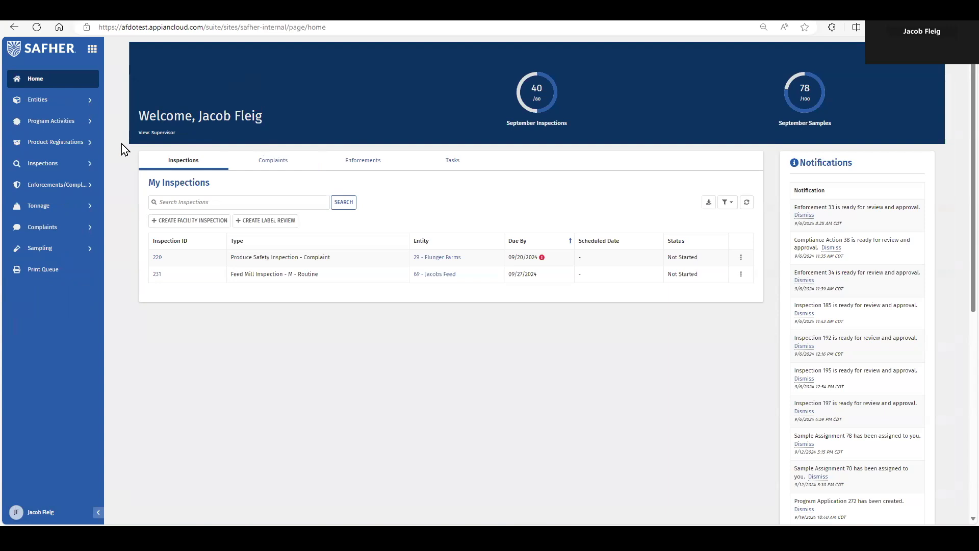
left_click(37, 102)
left_click(47, 123)
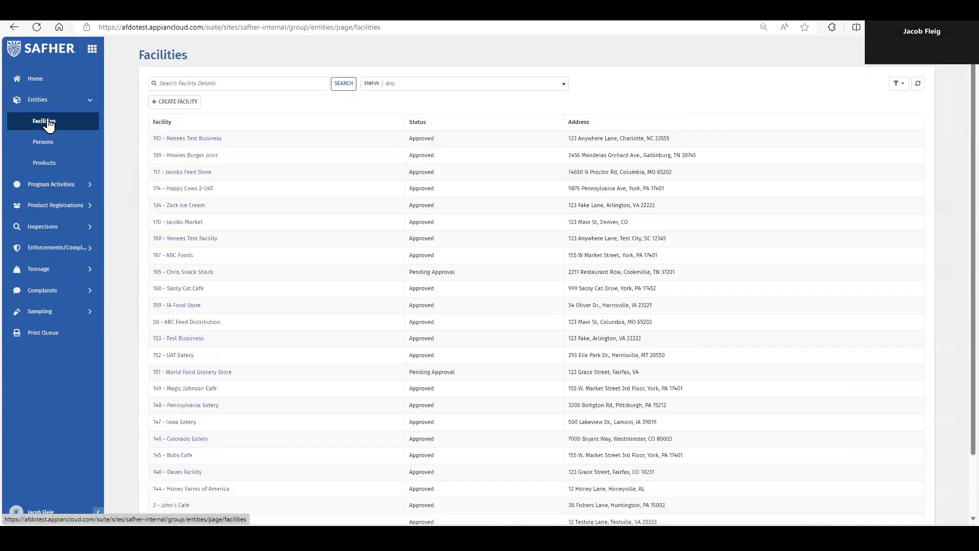
left_click(206, 84)
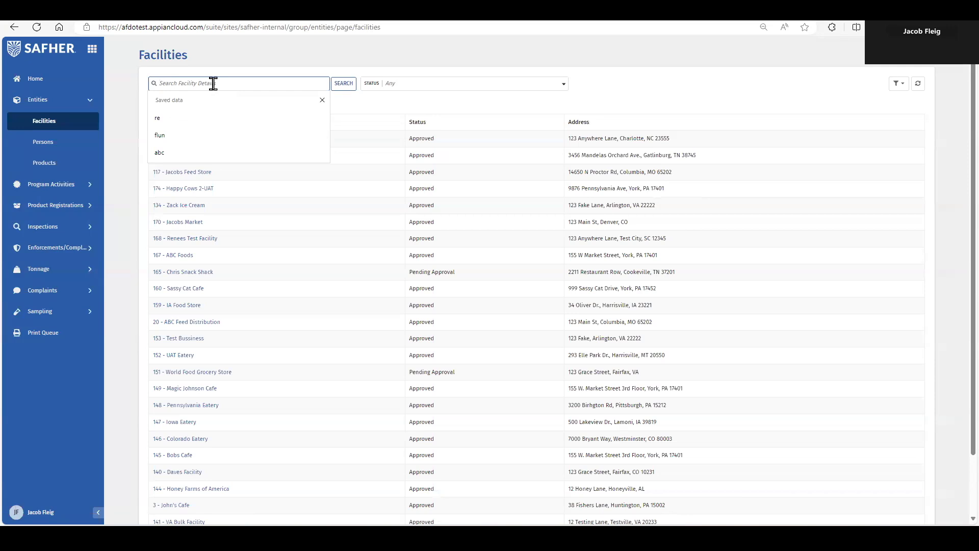
type("Nicks")
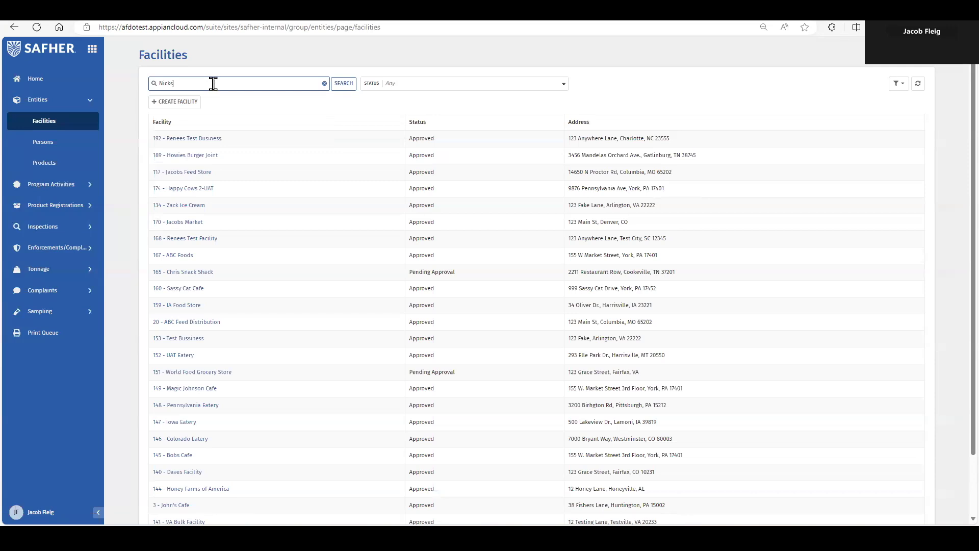
key("Return")
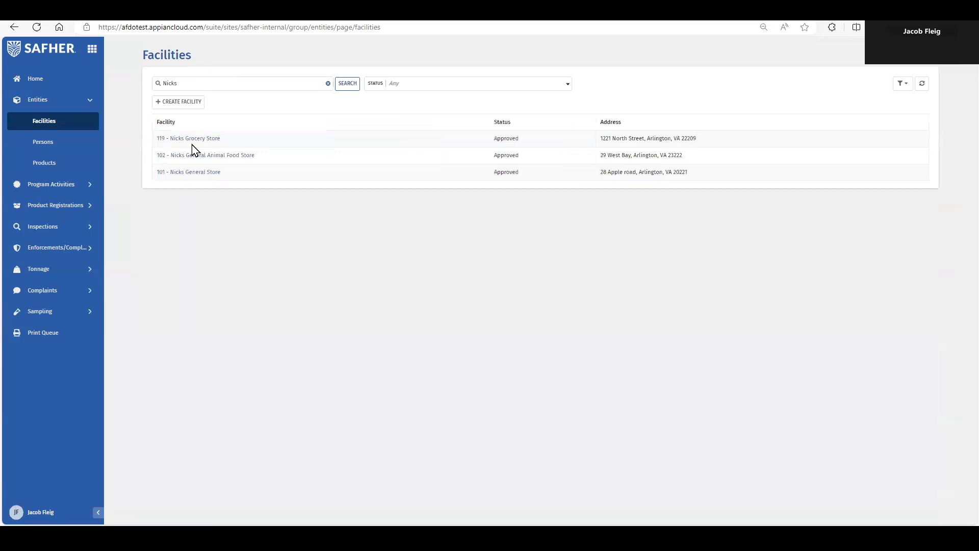
left_click(217, 157)
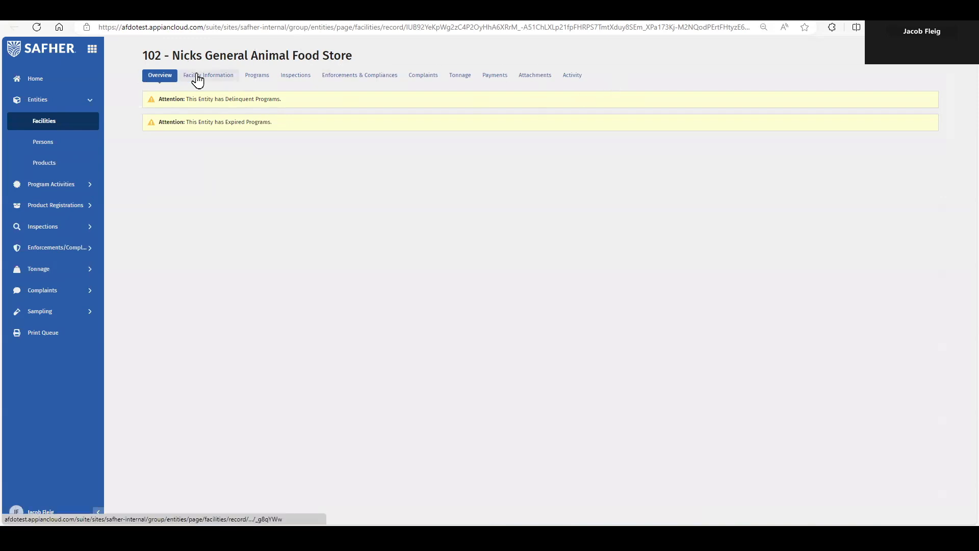
left_click(457, 77)
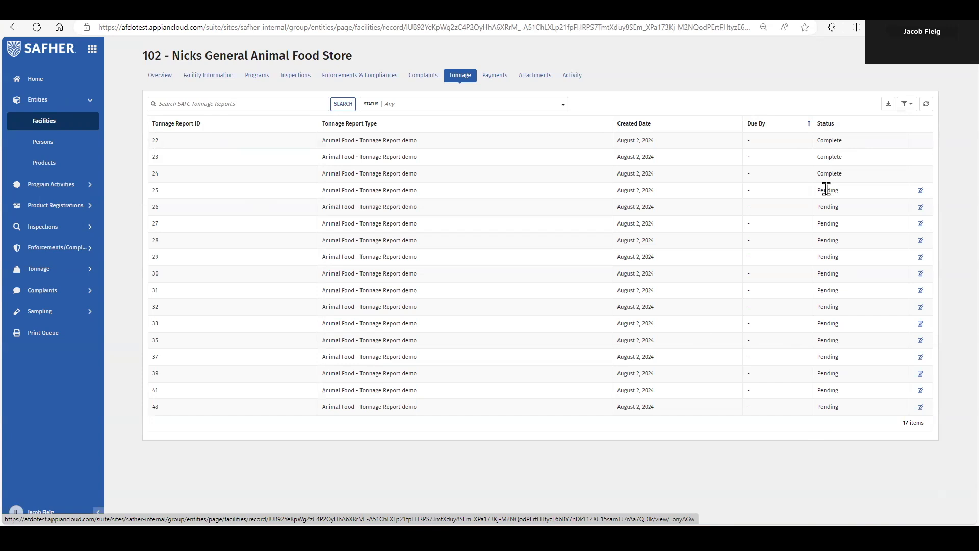
- Start reporting tonnage for pending report 25 and set the total tons to 100
left_click(920, 191)
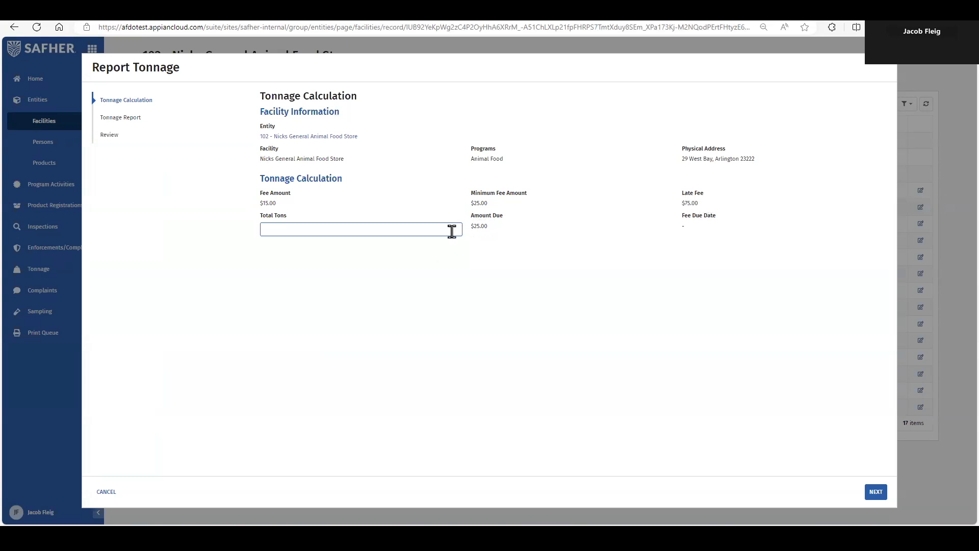
left_click(391, 229)
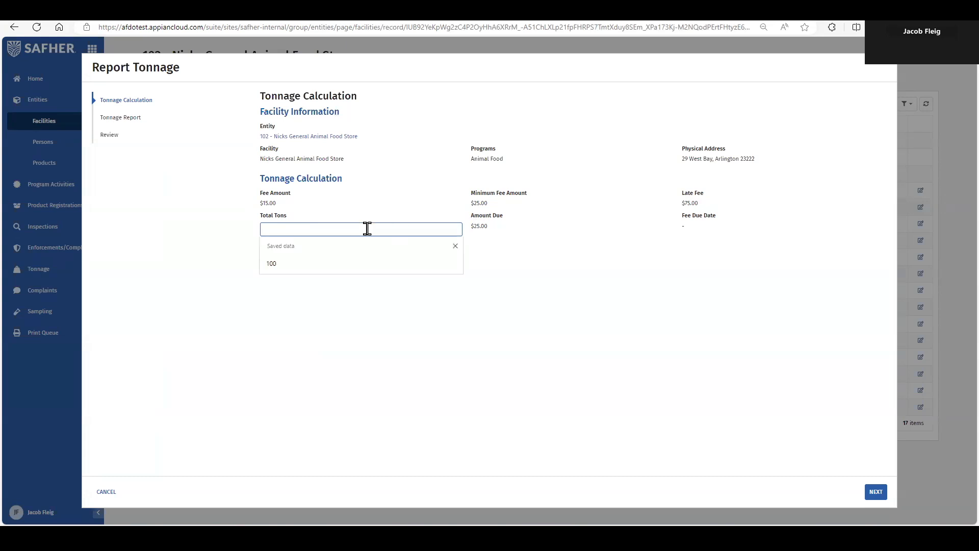
type("100")
key("Tab")
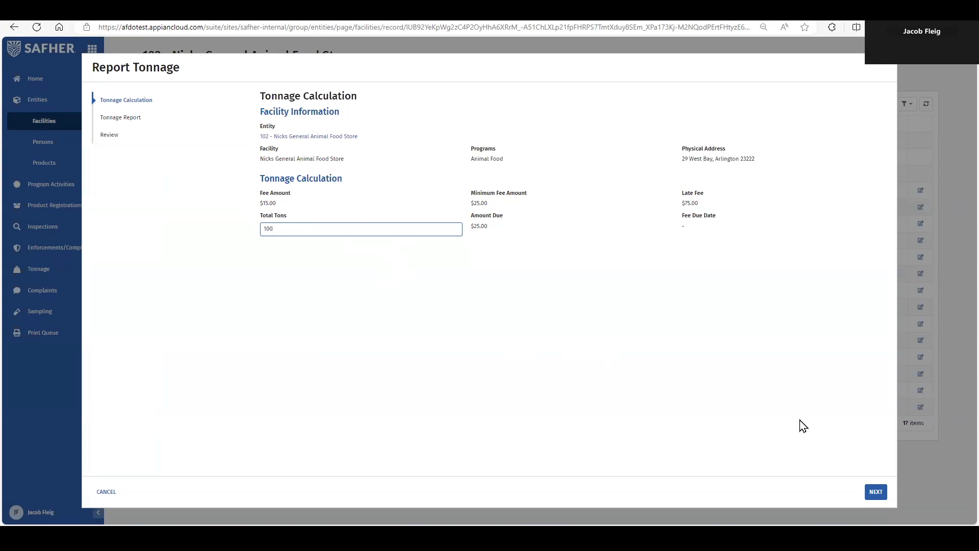
- Continue to the tonnage breakdown and enter 50 tons as Ingredient for Alfalfa Products
left_click(876, 492)
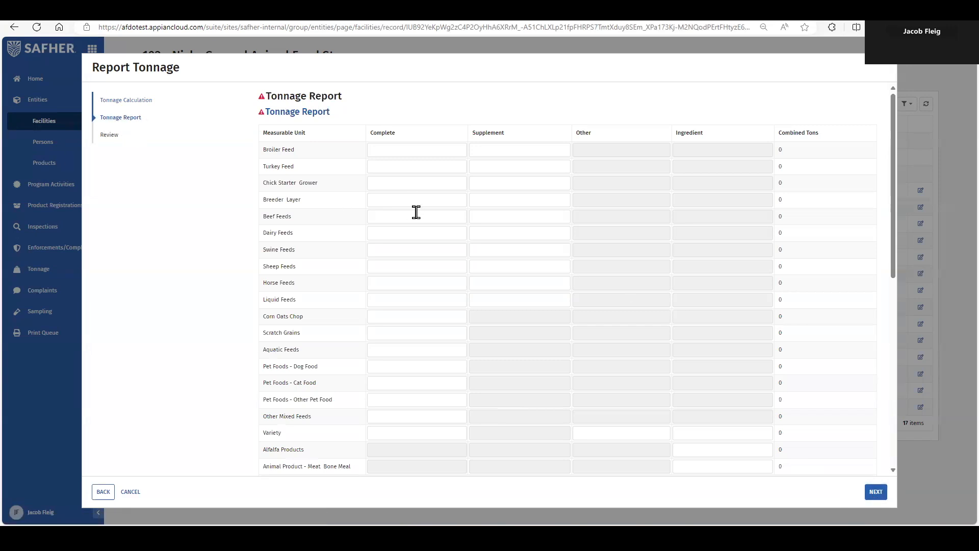
scroll(412, 210, "down", 5)
scroll(417, 213, "down", 3)
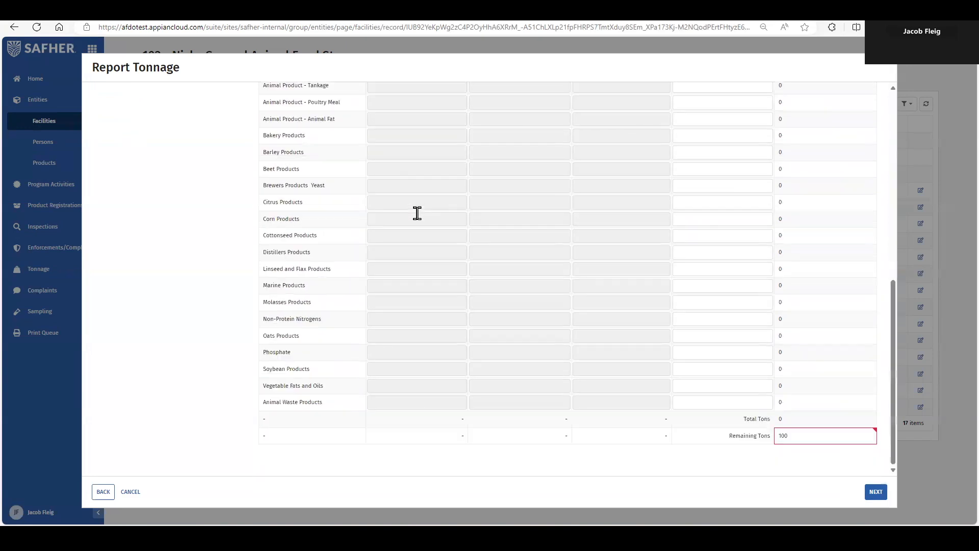
scroll(418, 222, "up", 8)
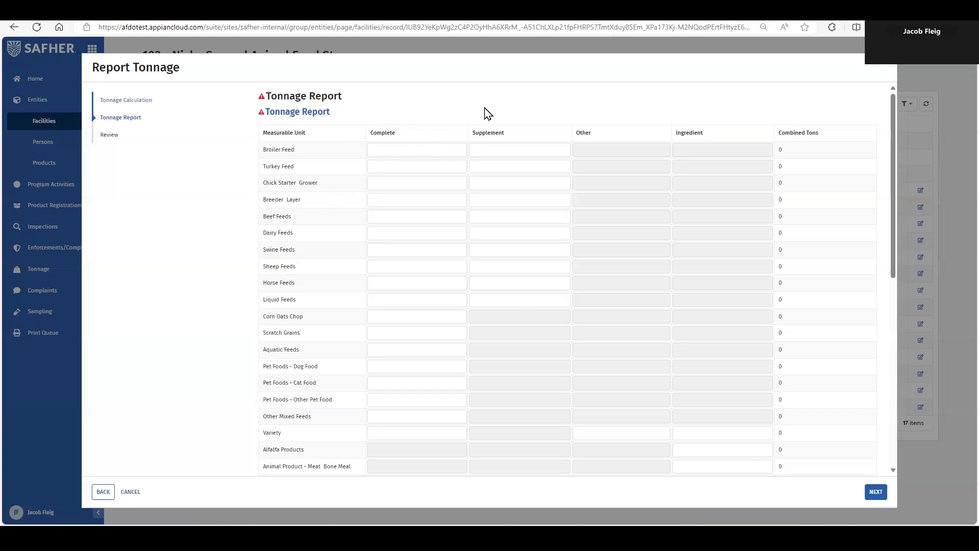
scroll(577, 259, "down", 4)
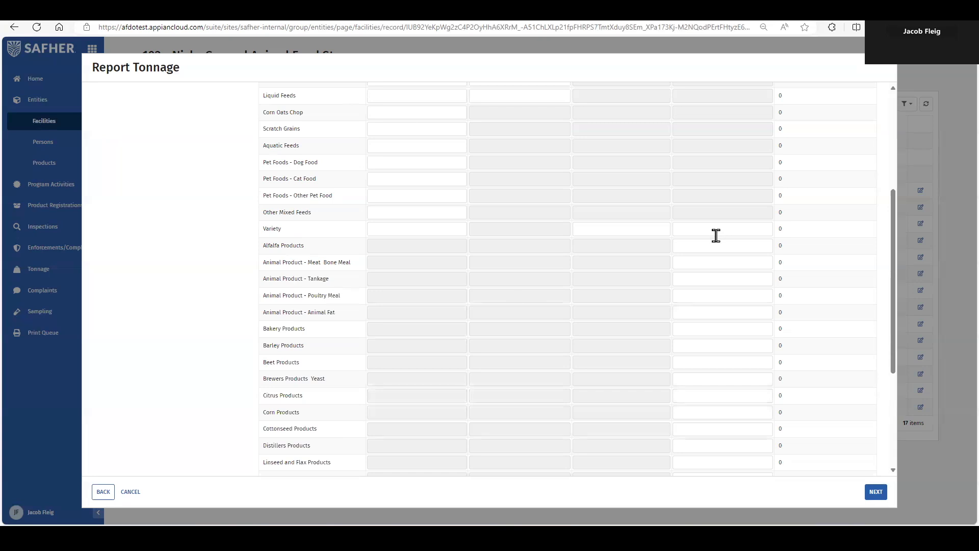
scroll(709, 204, "up", 5)
scroll(686, 214, "down", 5)
left_click(719, 246)
type("5")
scroll(721, 246, "up", 4)
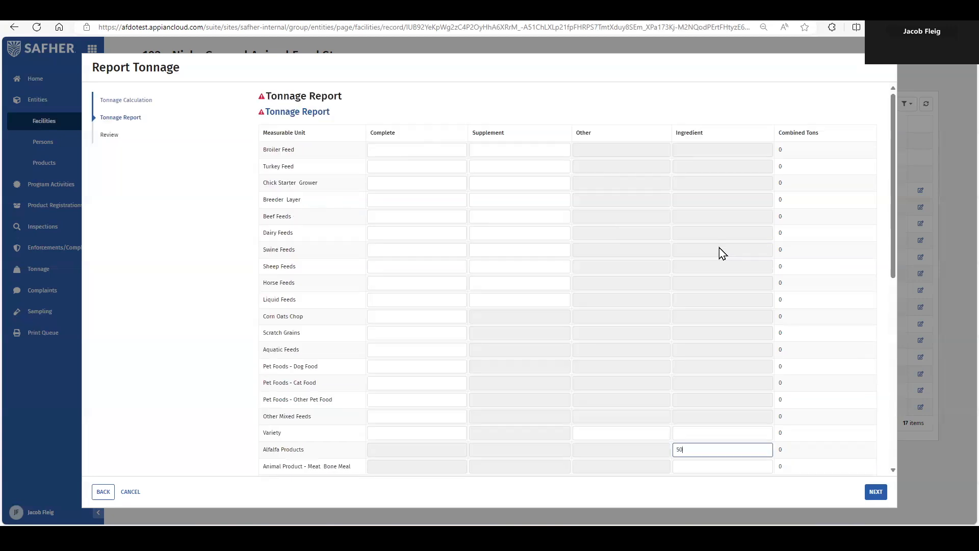
- Enter 50 tons as Complete for Broiler Feed and check the remaining tons in the breakdown
left_click(445, 153)
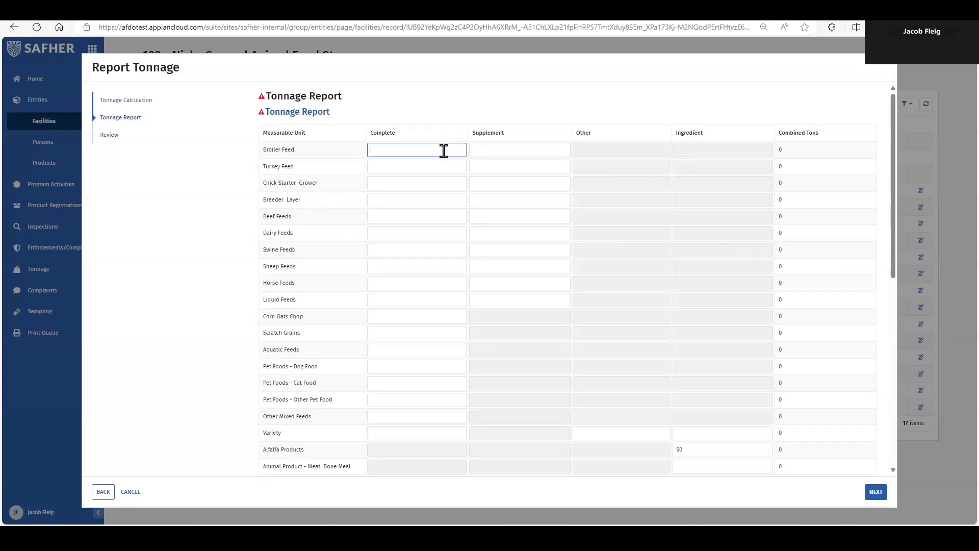
left_click(382, 182)
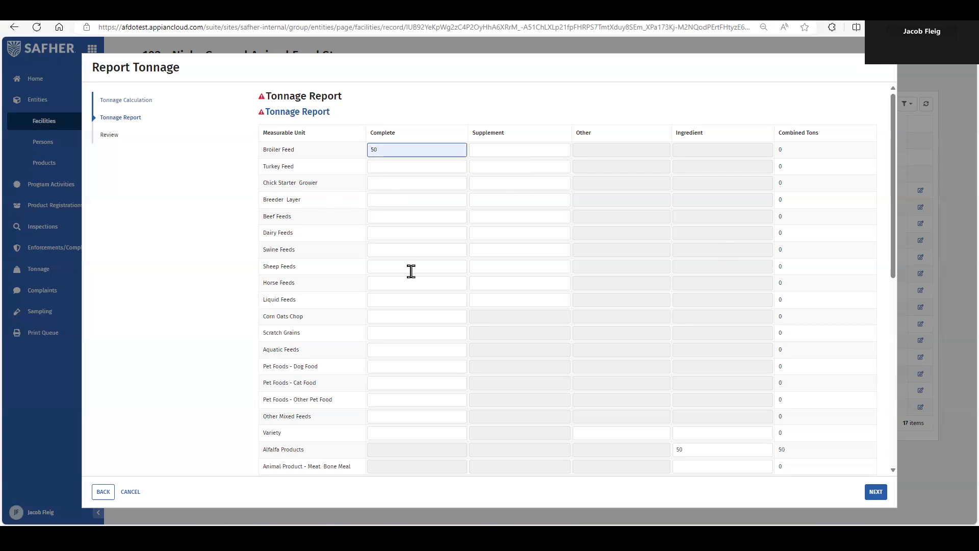
scroll(411, 270, "down", 8)
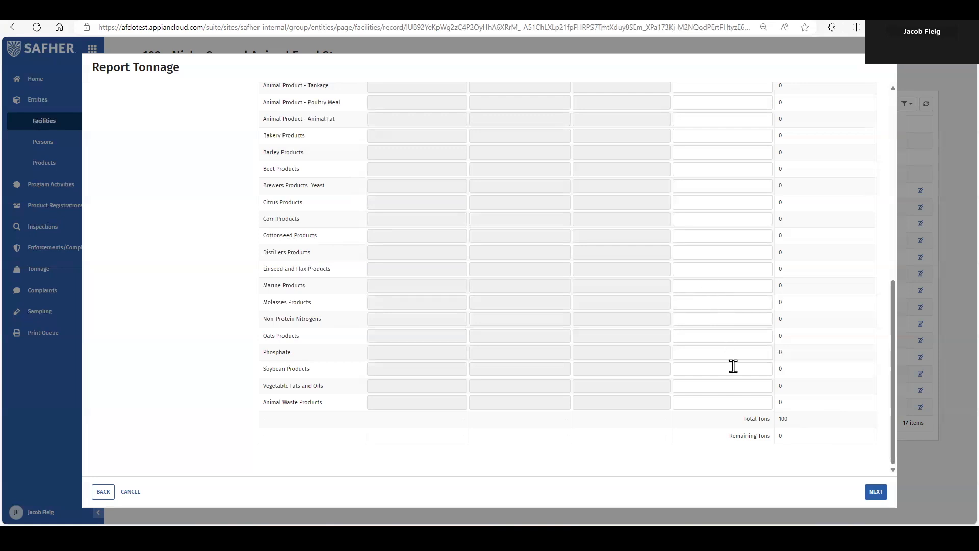
- Review the tonnage calculation and the full feed breakdown, and submit the tonnage report
left_click(873, 492)
scroll(510, 208, "down", 2)
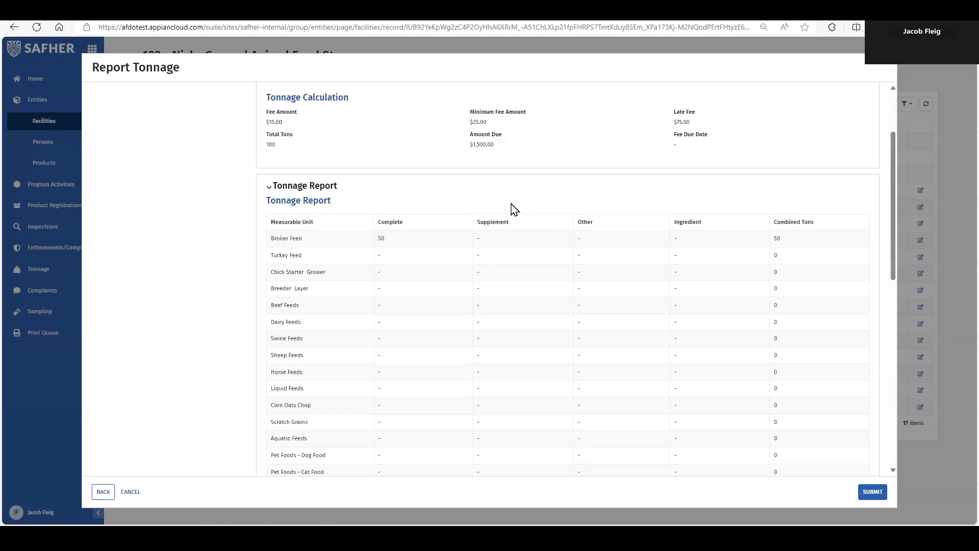
scroll(437, 186, "up", 2)
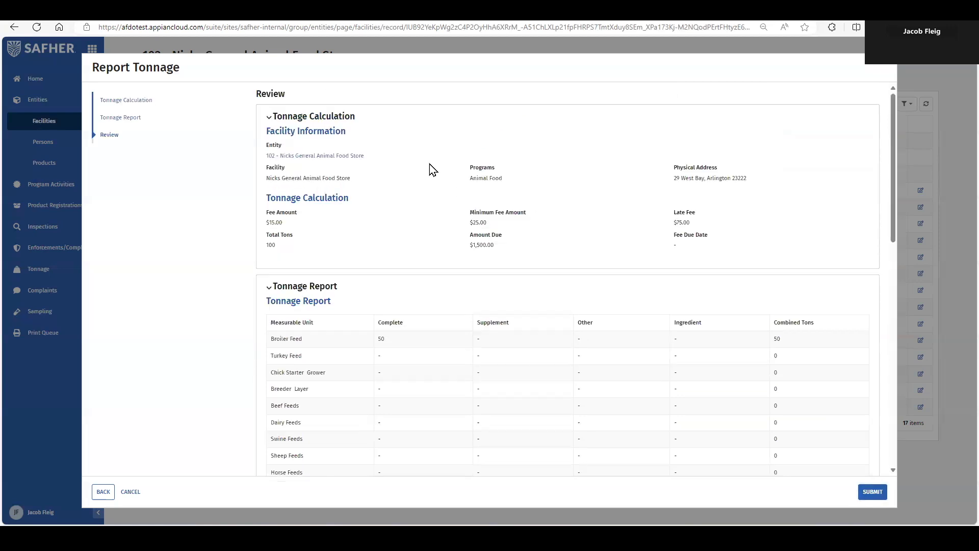
scroll(430, 170, "down", 3)
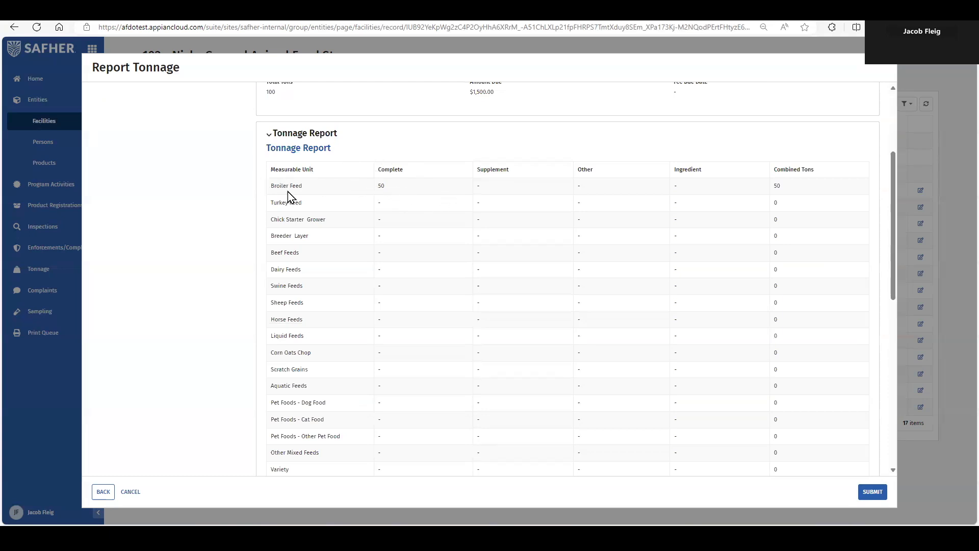
scroll(405, 192, "down", 5)
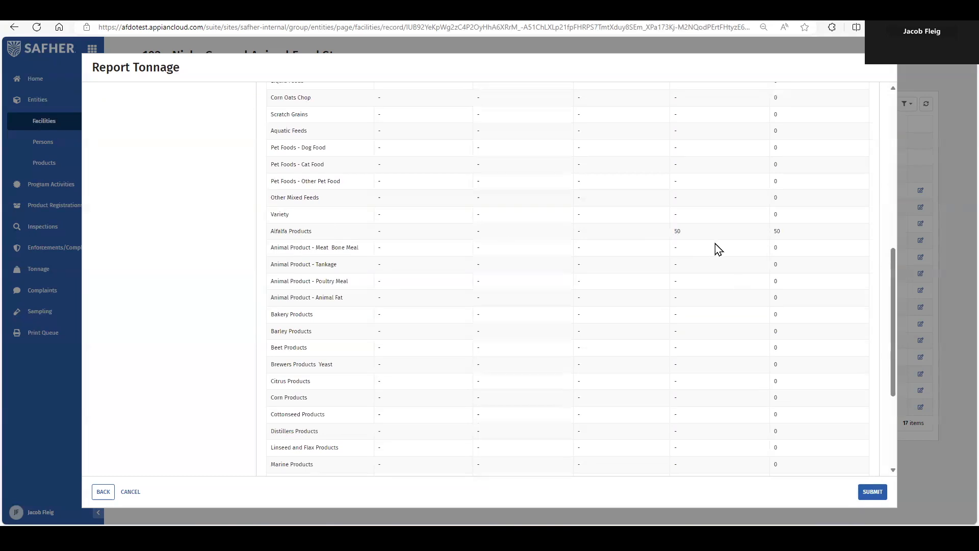
scroll(712, 240, "down", 4)
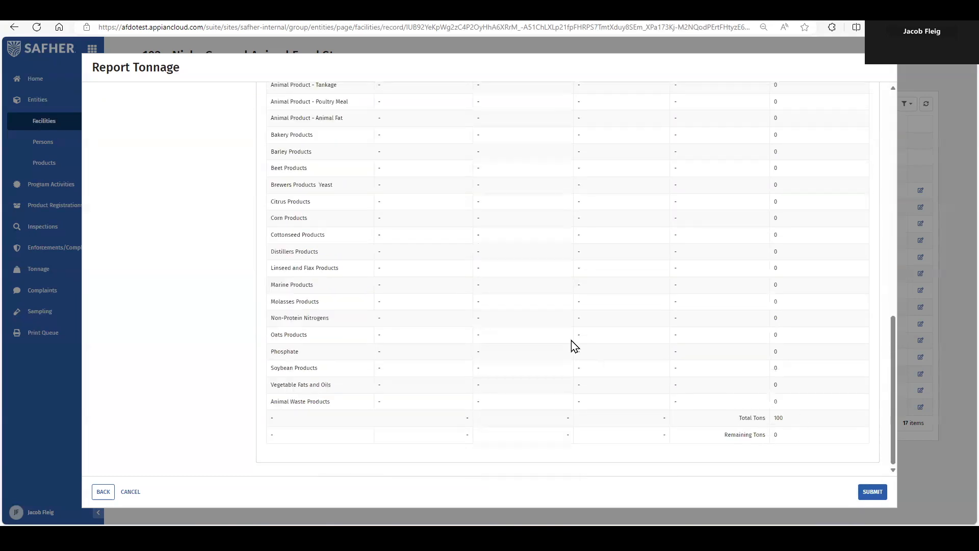
scroll(571, 341, "up", 15)
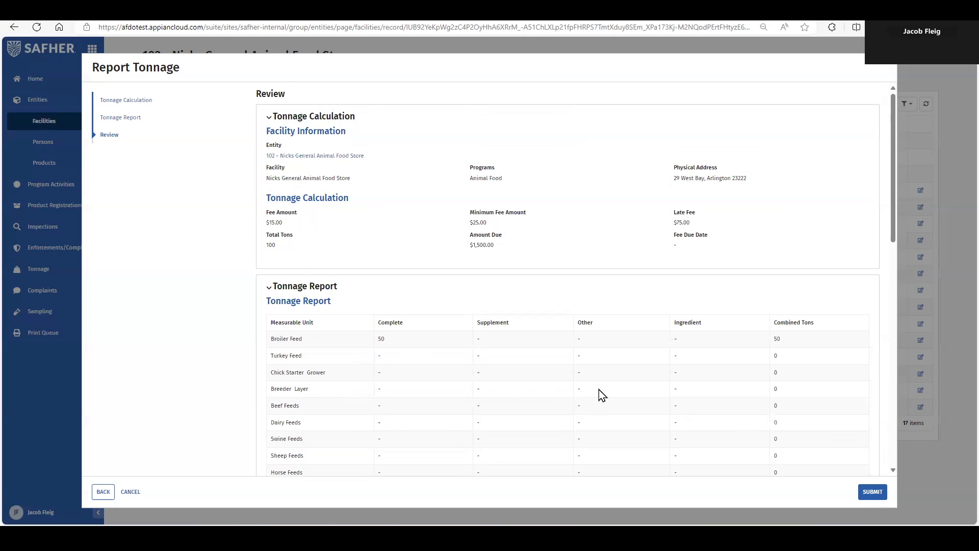
scroll(642, 395, "down", 20)
left_click(869, 492)
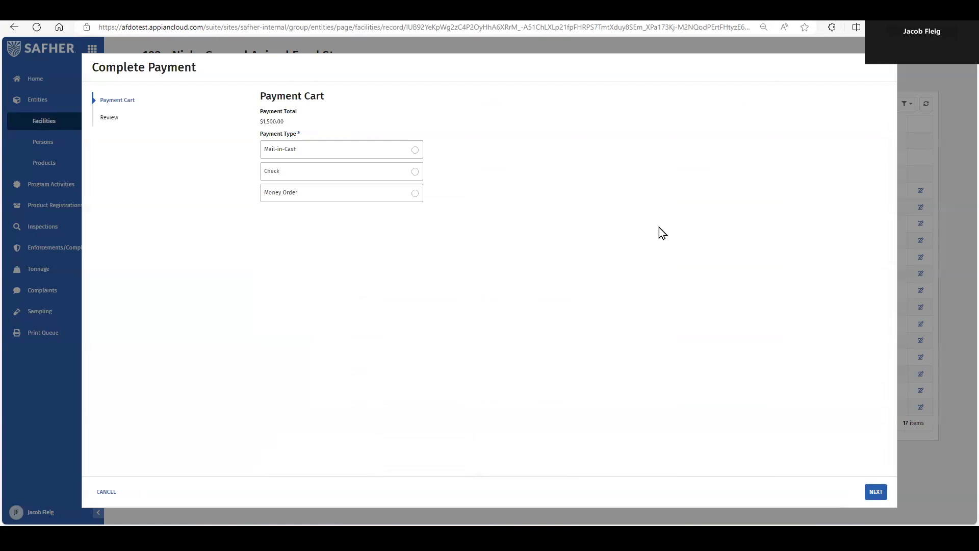
- Choose Mail-in-Cash as the payment type for the tonnage fee and submit the payment
left_click(415, 173)
left_click(415, 151)
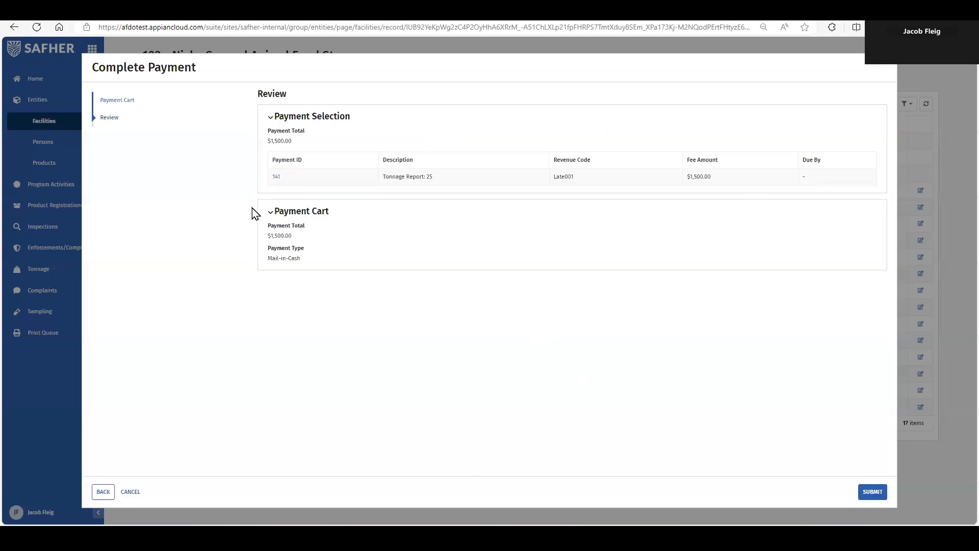
left_click(874, 492)
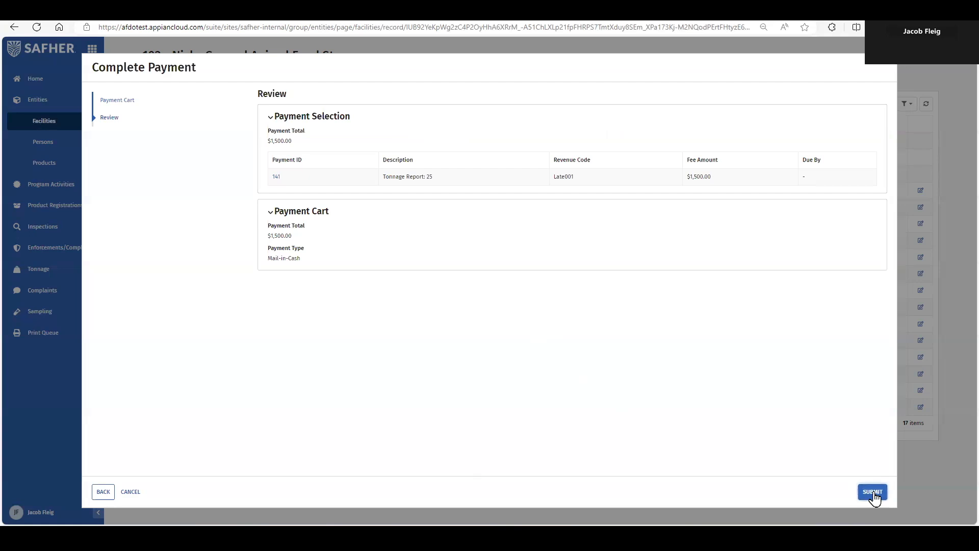